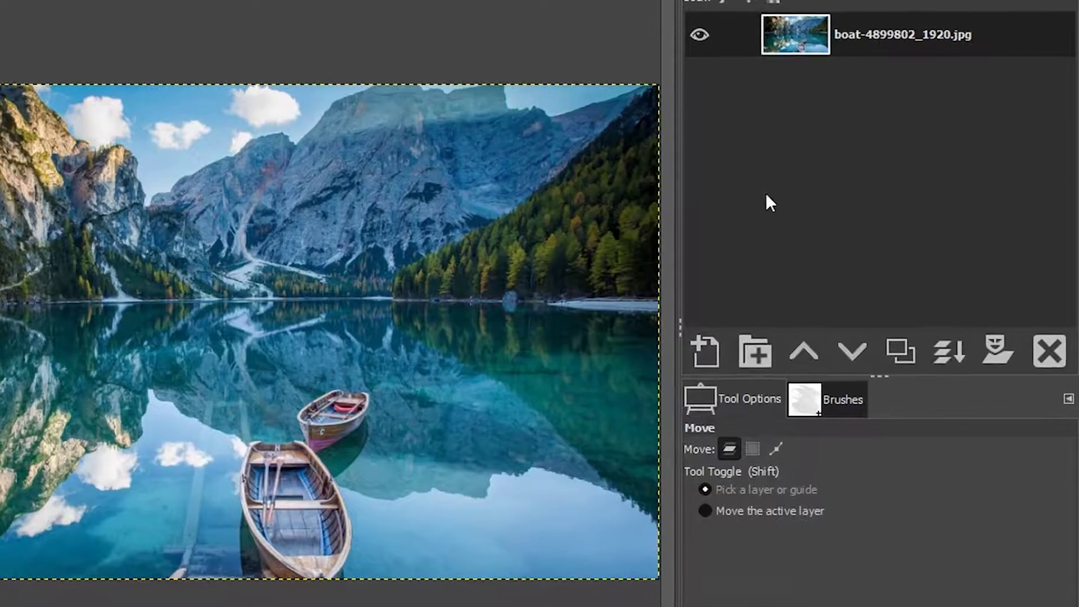
# Duplicate the photo layer and lower the copy's Color Temperature original from 6500 to about 5450
pyautogui.click(899, 349)
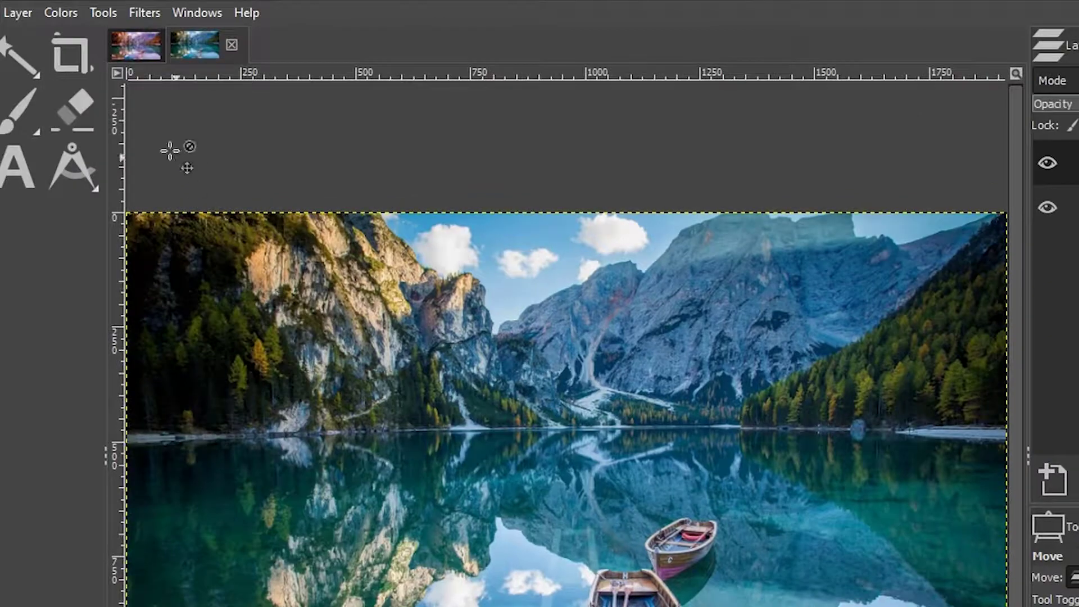
pyautogui.click(70, 14)
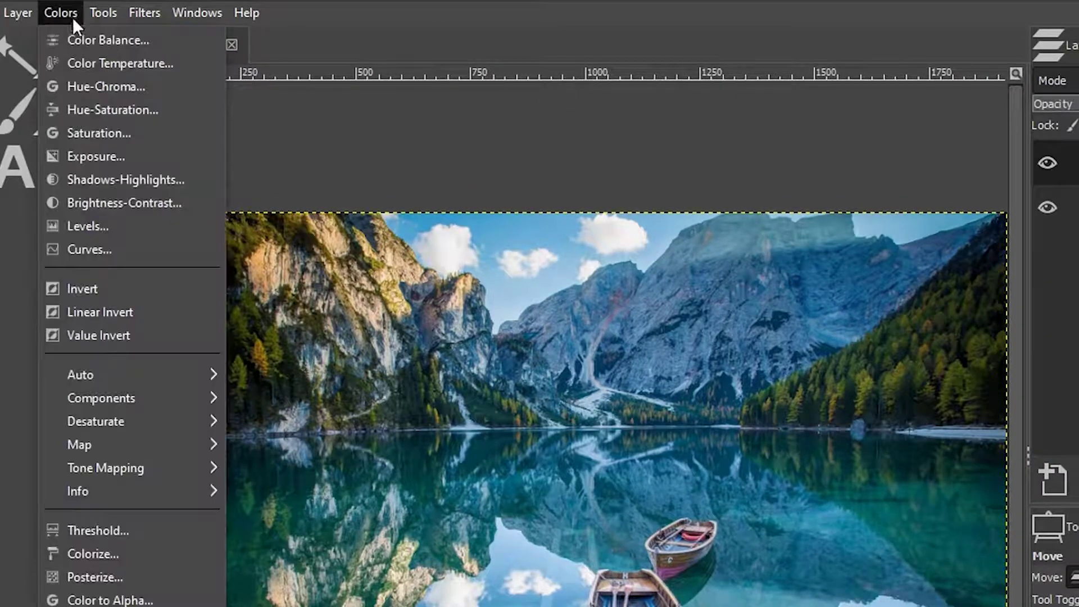
pyautogui.click(94, 60)
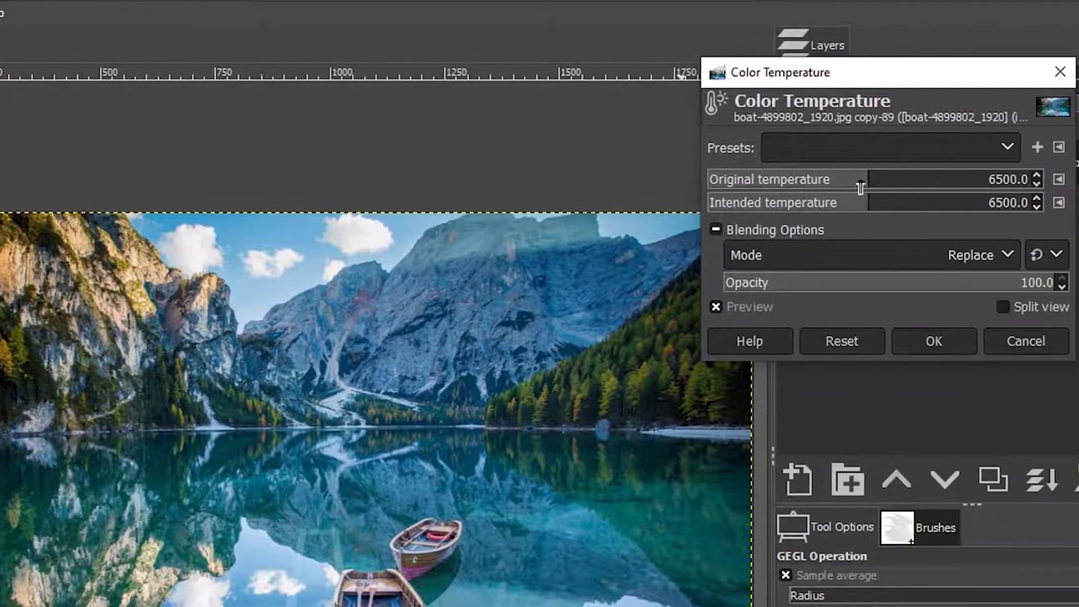
pyautogui.moveTo(1029, 180); pyautogui.dragTo(993, 184)
pyautogui.moveTo(824, 183)
pyautogui.mouseDown()
pyautogui.moveTo(785, 183)
pyautogui.moveTo(829, 184)
pyautogui.mouseUp()
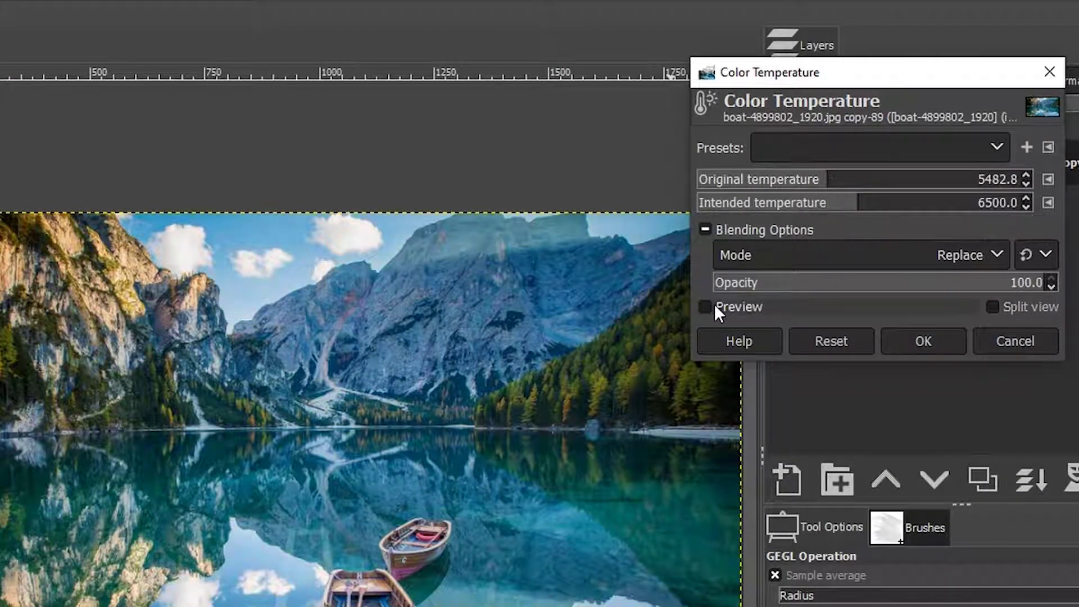
pyautogui.click(922, 341)
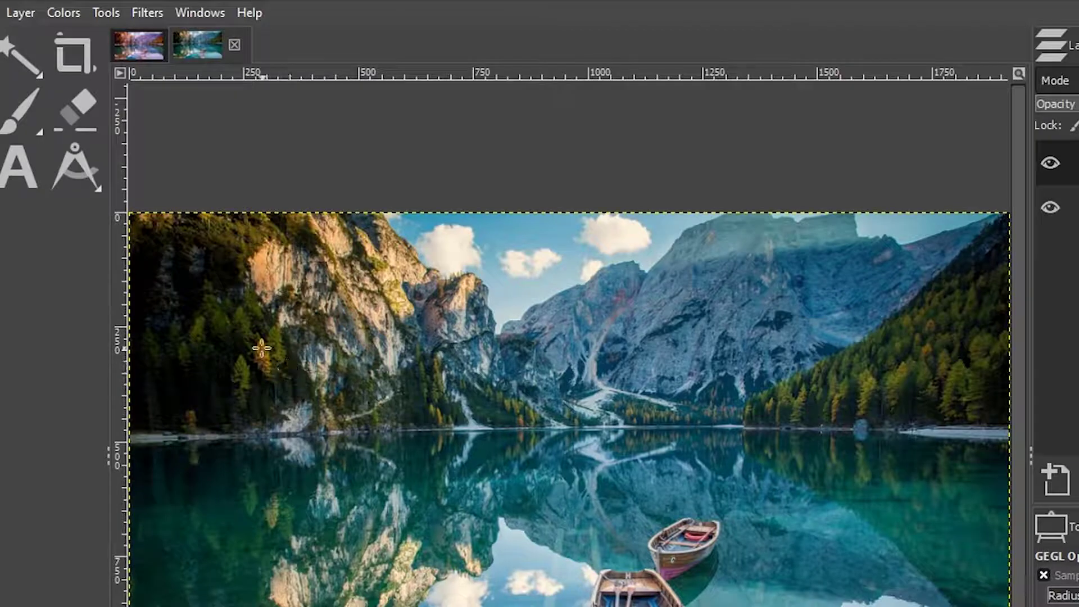
# Apply Shadows-Highlights to the duplicate layer with Shadows raised to 42.68
pyautogui.click(63, 16)
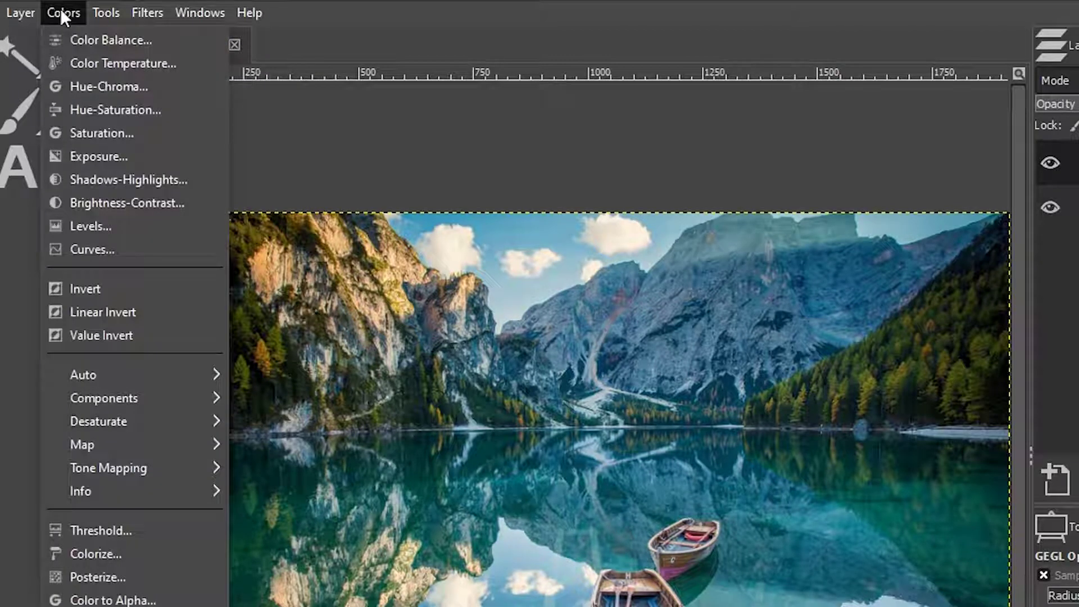
pyautogui.click(94, 178)
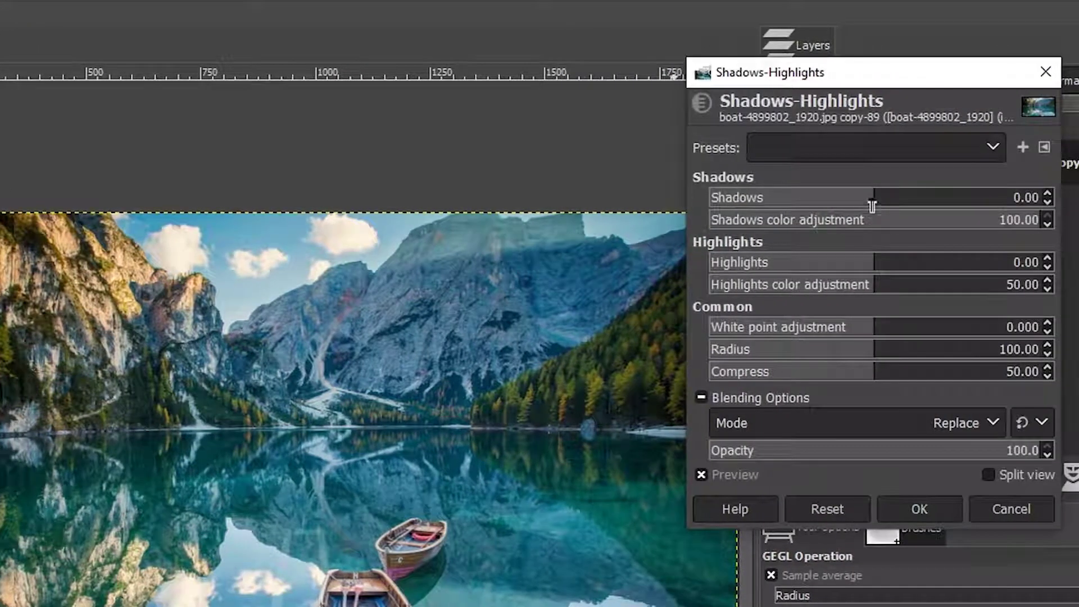
pyautogui.moveTo(875, 207); pyautogui.dragTo(946, 207)
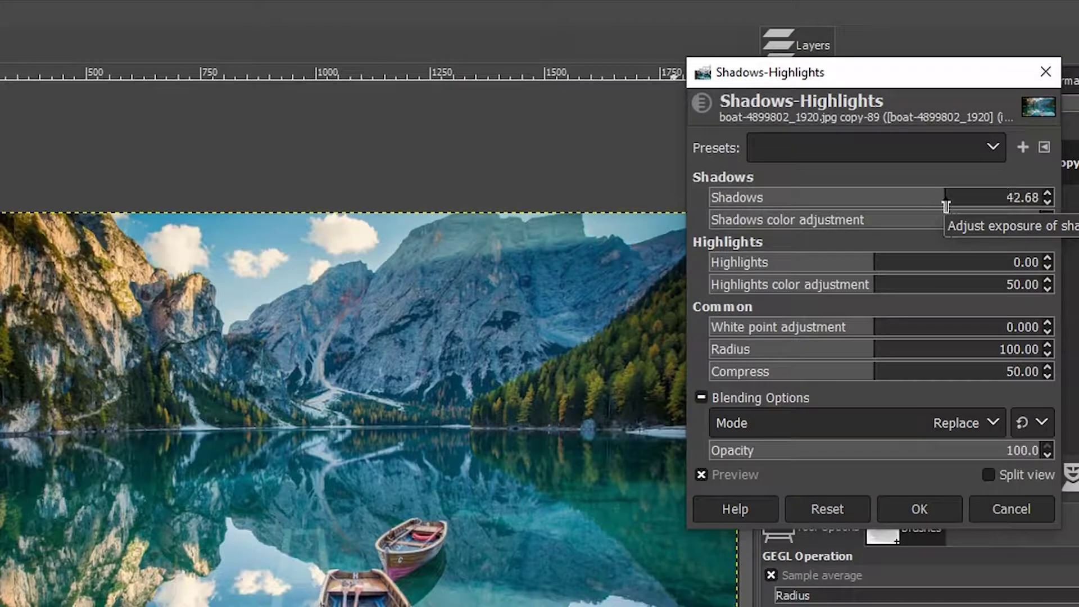
pyautogui.click(919, 508)
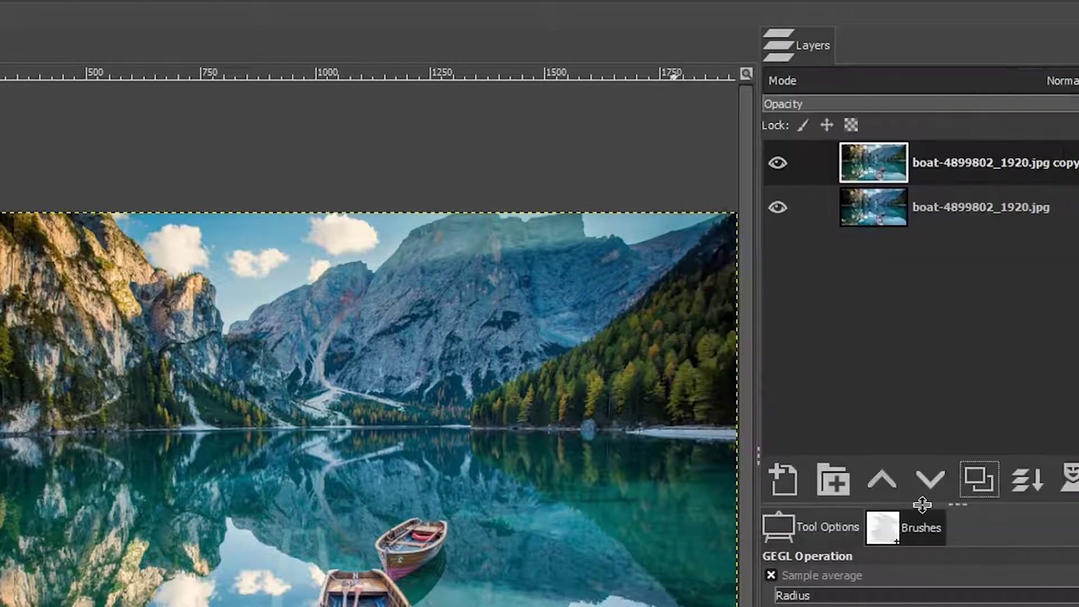
# Duplicate the adjusted layer and rename the middle layer 'Exposure adjsutments + WB'
pyautogui.click(981, 477)
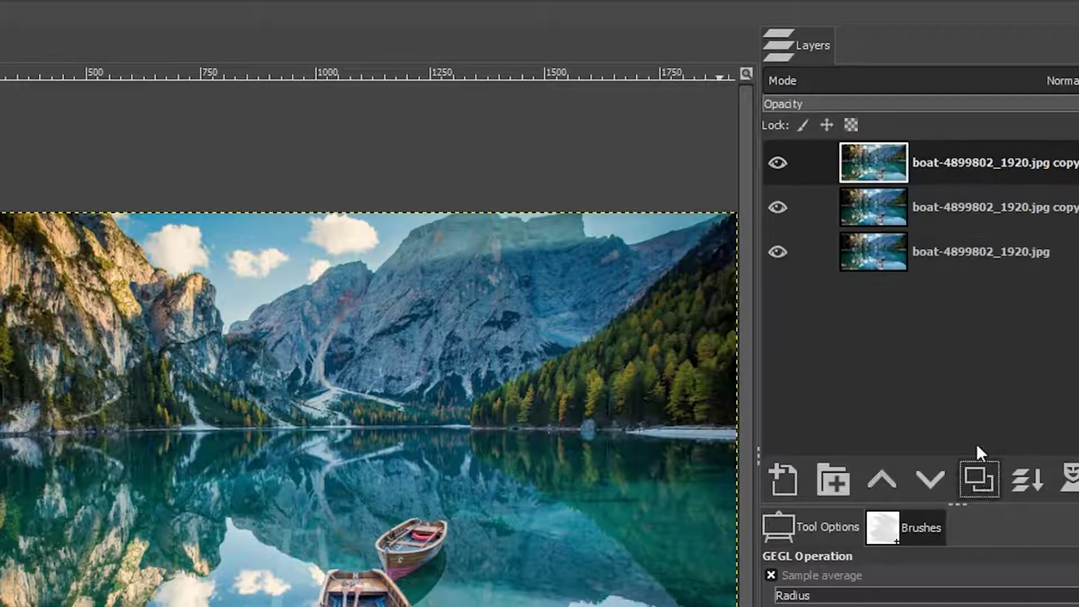
pyautogui.doubleClick(973, 206)
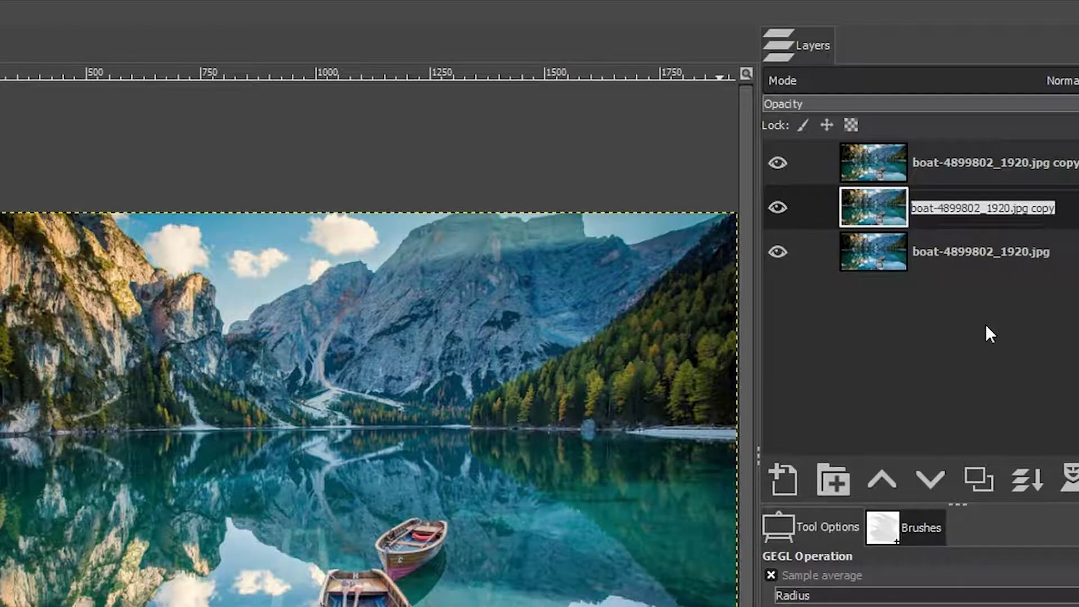
pyautogui.write('Exposur')
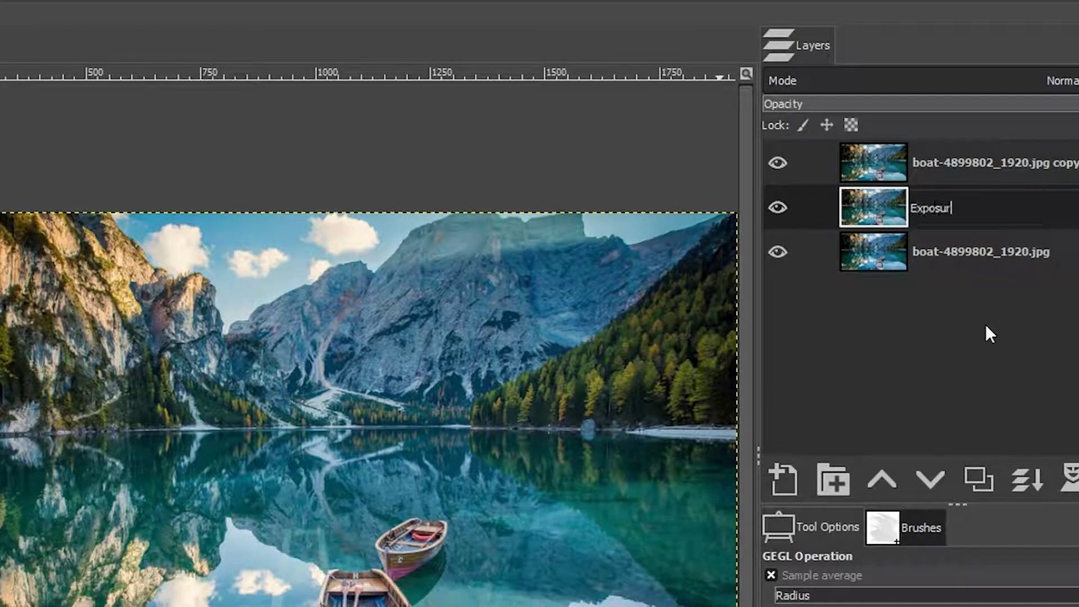
pyautogui.write('e adjsutments')
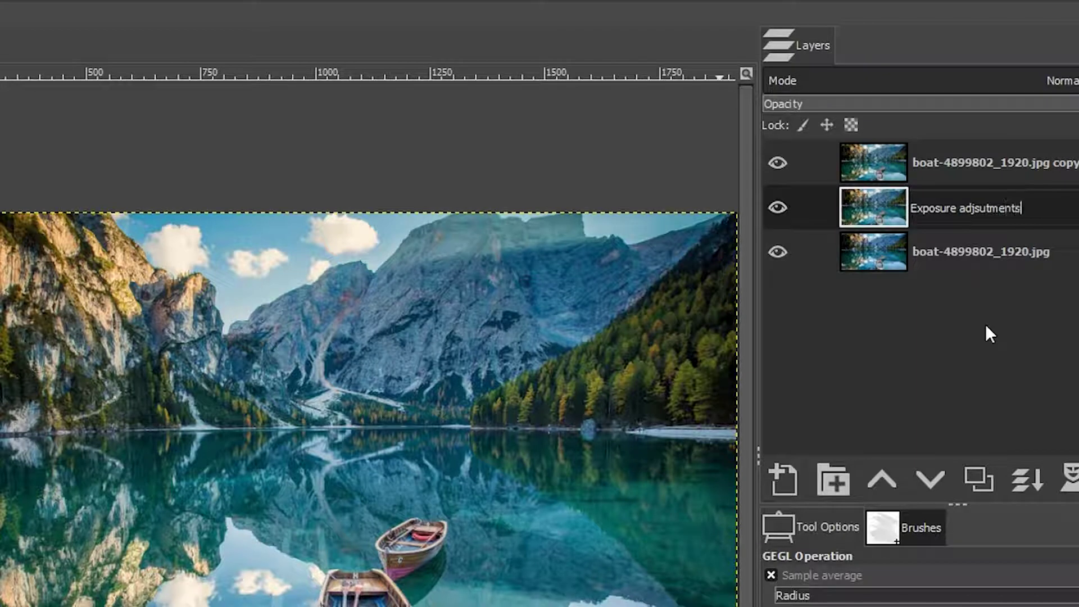
pyautogui.write(' + WB')
pyautogui.press('Return')
# Rename the top layer 'Tone Curve'
pyautogui.doubleClick(959, 164)
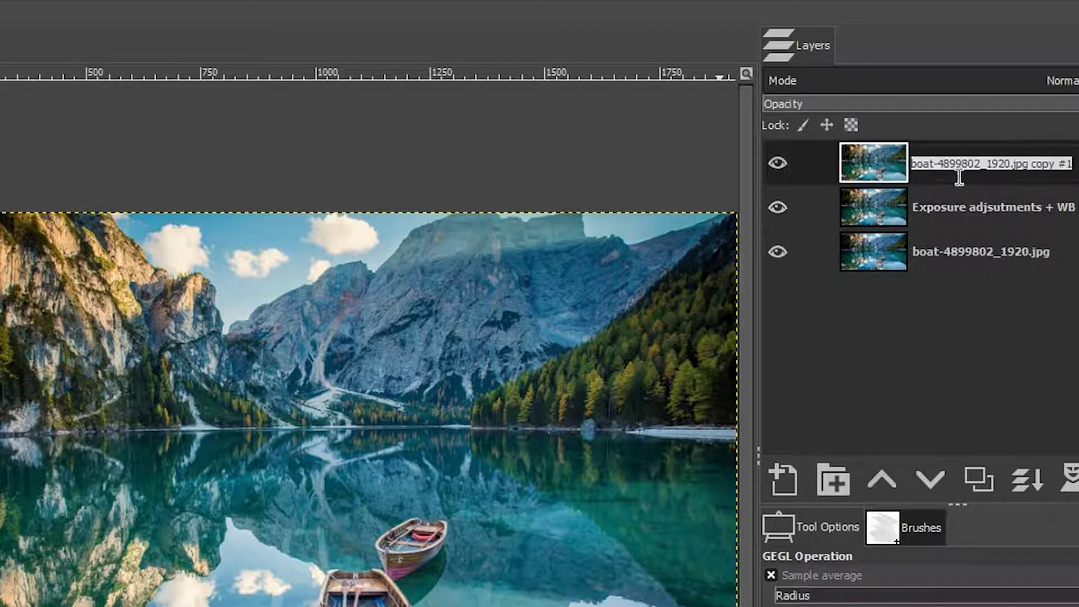
pyautogui.write('Tone')
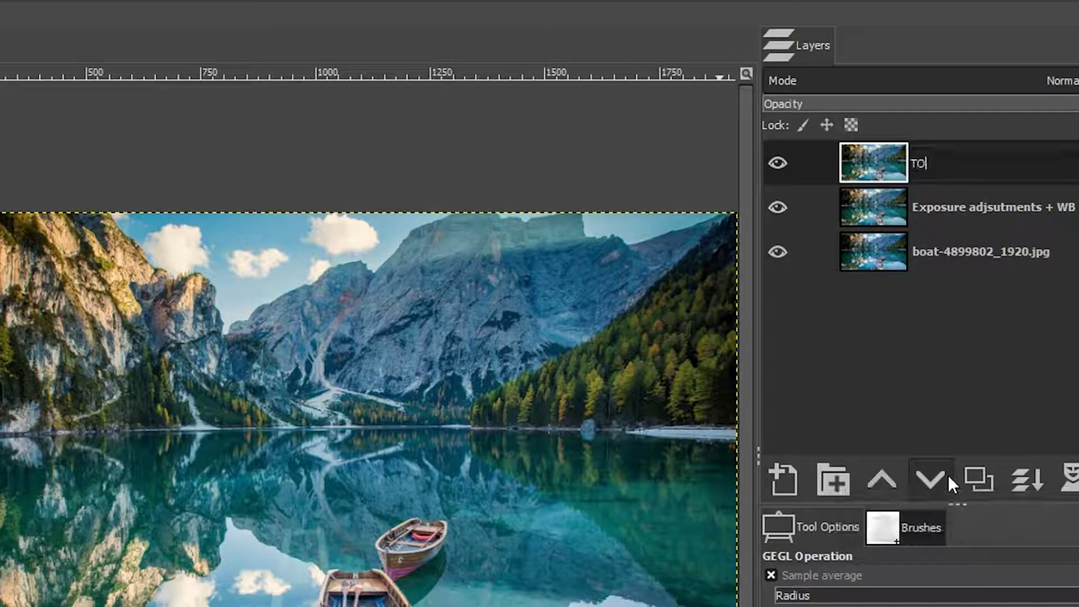
pyautogui.press('BackSpace')
pyautogui.press('BackSpace')
pyautogui.press('BackSpace')
pyautogui.write('one Curve')
pyautogui.press('Return')
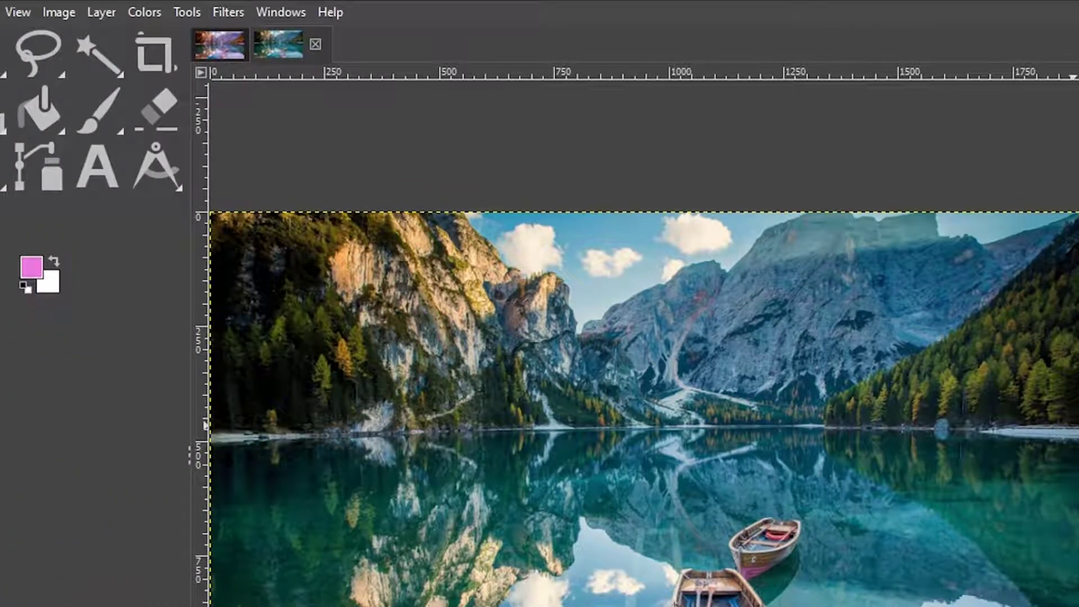
# Open Colors > Curves for the Tone Curve layer
pyautogui.click(142, 12)
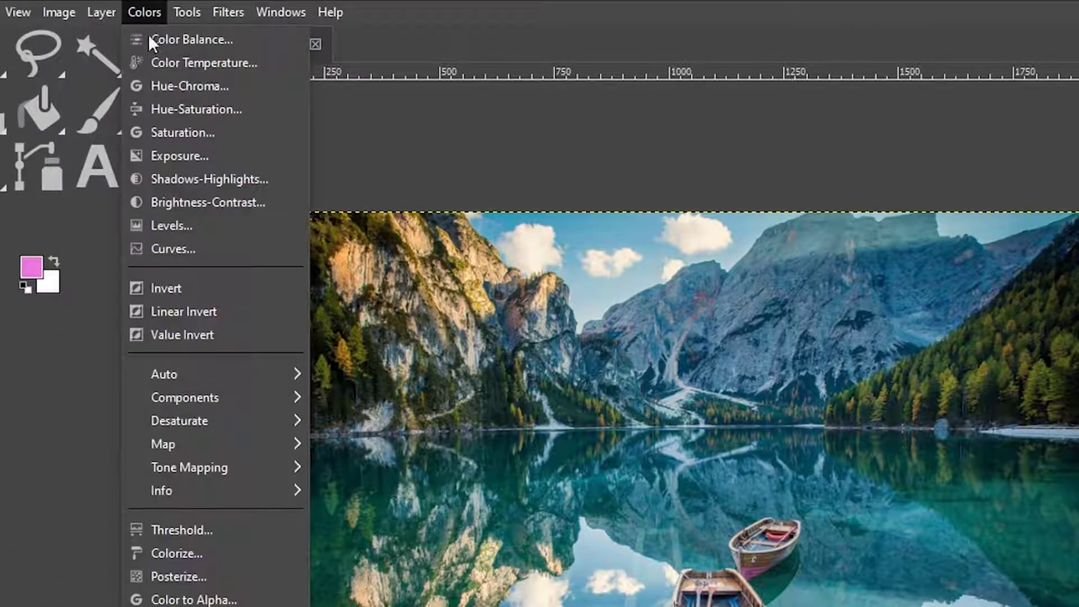
pyautogui.click(177, 251)
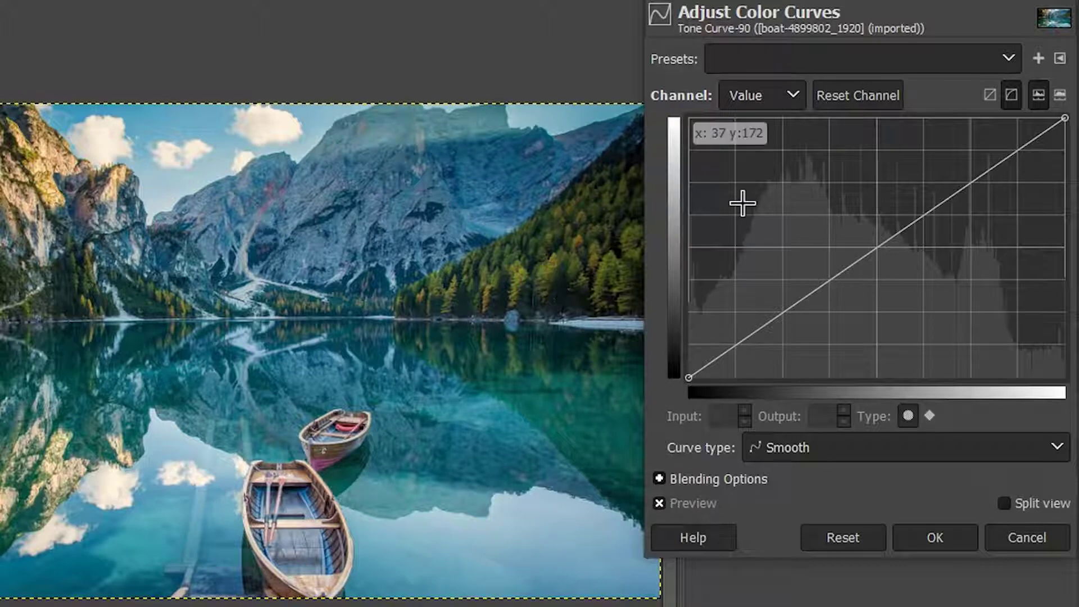
# Shape the Red curve: lift midtones and shadows, black point at input 16, top at output 229
pyautogui.click(757, 94)
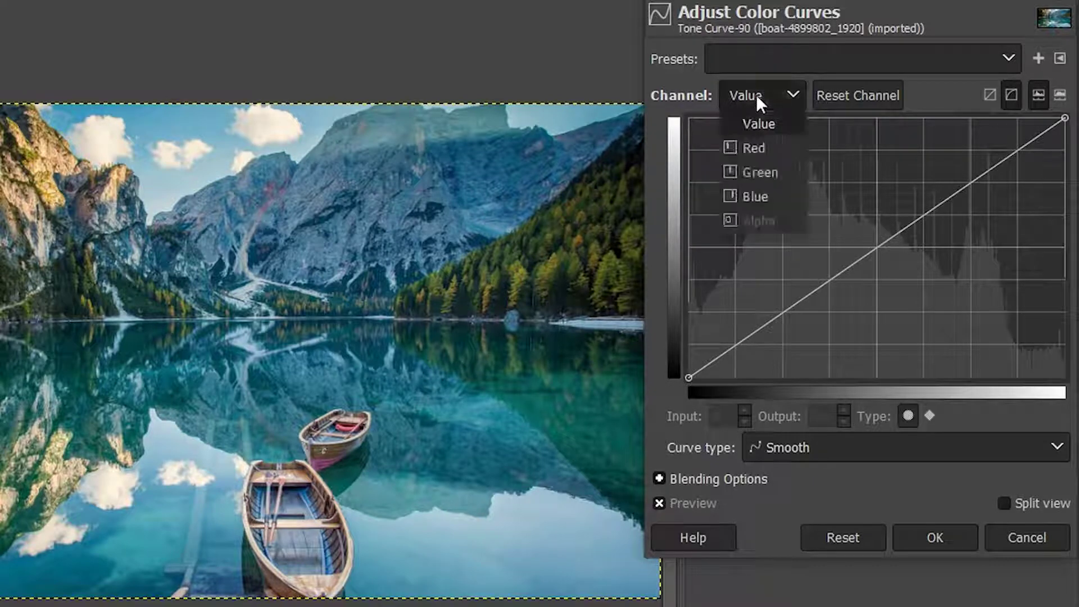
pyautogui.click(756, 148)
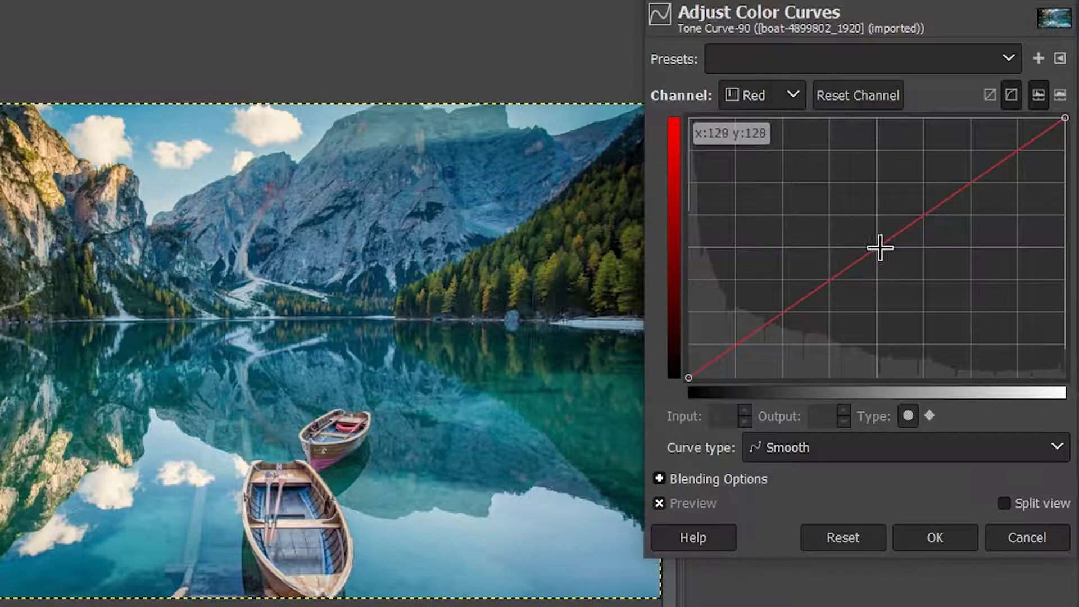
pyautogui.click(870, 239)
pyautogui.moveTo(871, 239); pyautogui.dragTo(845, 214)
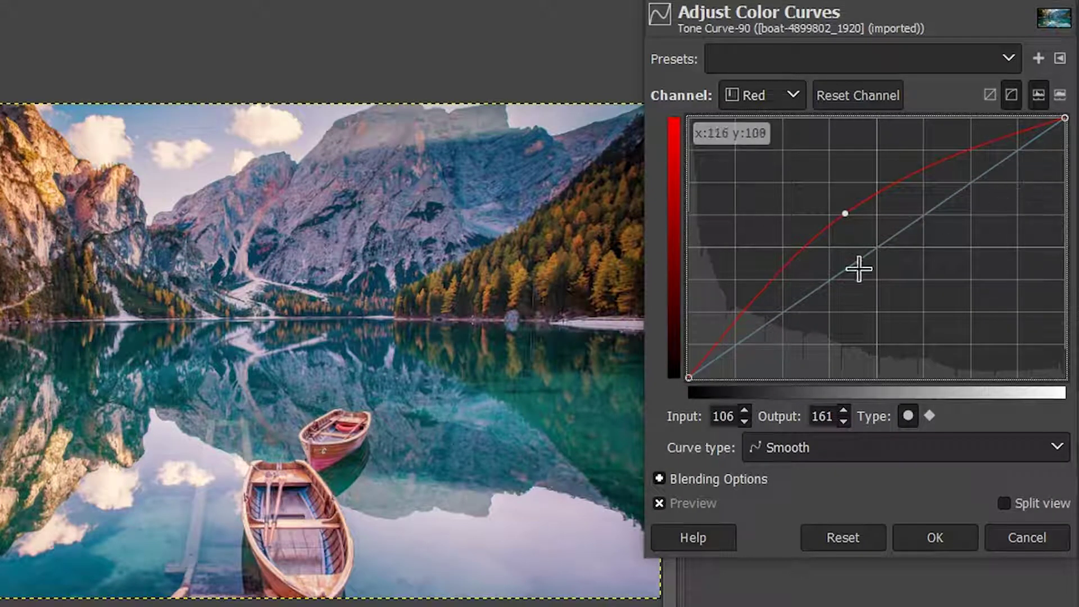
pyautogui.moveTo(689, 377)
pyautogui.mouseDown()
pyautogui.moveTo(725, 376)
pyautogui.moveTo(694, 378)
pyautogui.moveTo(691, 346)
pyautogui.moveTo(689, 377)
pyautogui.mouseUp()
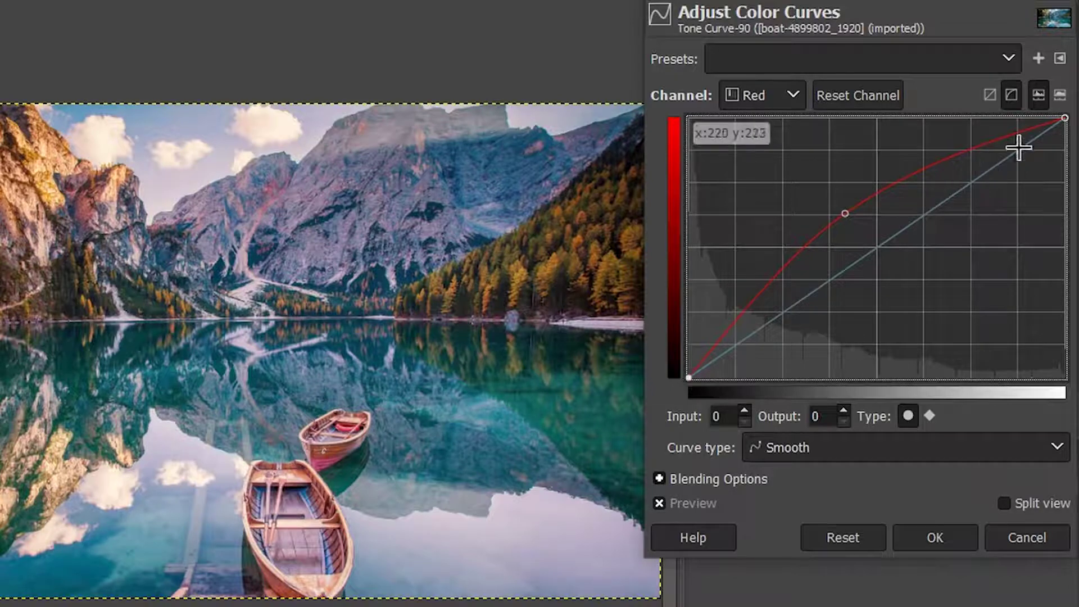
pyautogui.moveTo(1066, 117)
pyautogui.mouseDown()
pyautogui.moveTo(1040, 116)
pyautogui.moveTo(1057, 116)
pyautogui.moveTo(1067, 146)
pyautogui.moveTo(1066, 116)
pyautogui.mouseUp()
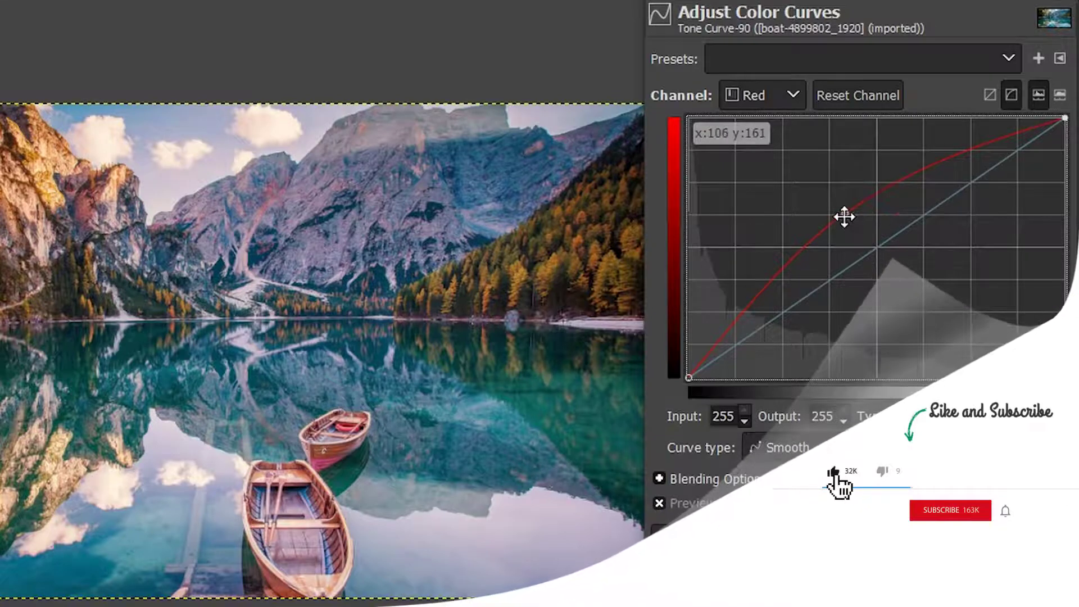
pyautogui.moveTo(844, 217); pyautogui.dragTo(866, 240)
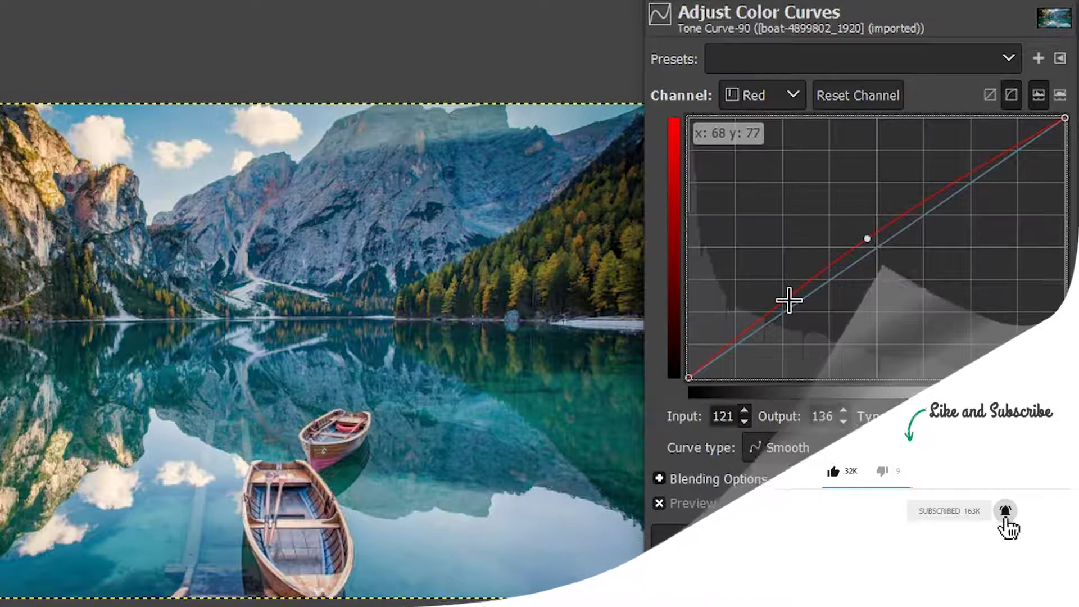
pyautogui.moveTo(775, 303); pyautogui.dragTo(767, 290)
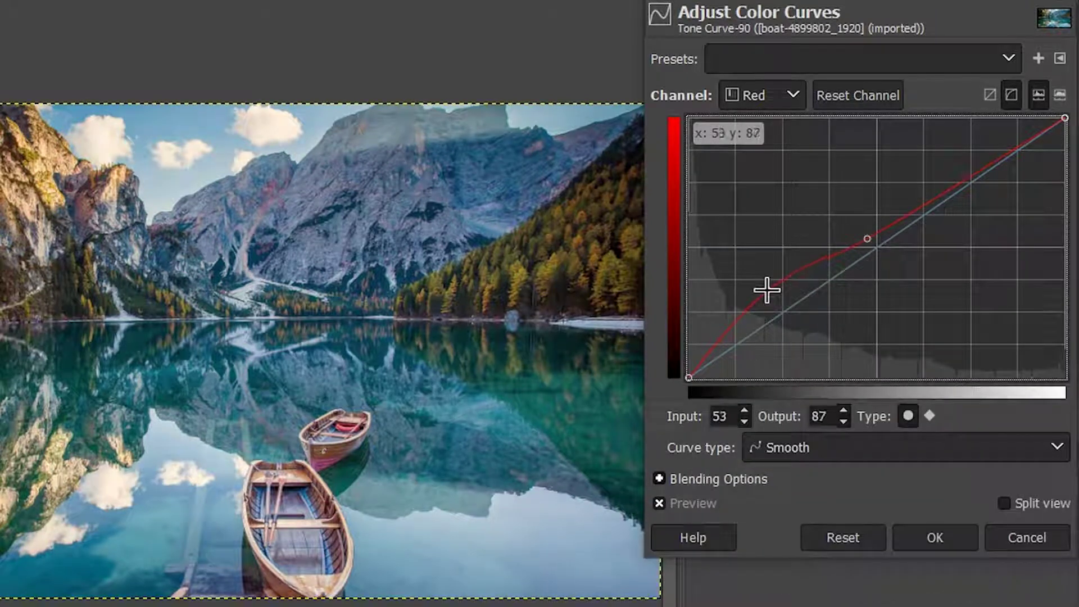
pyautogui.moveTo(767, 289); pyautogui.dragTo(766, 287)
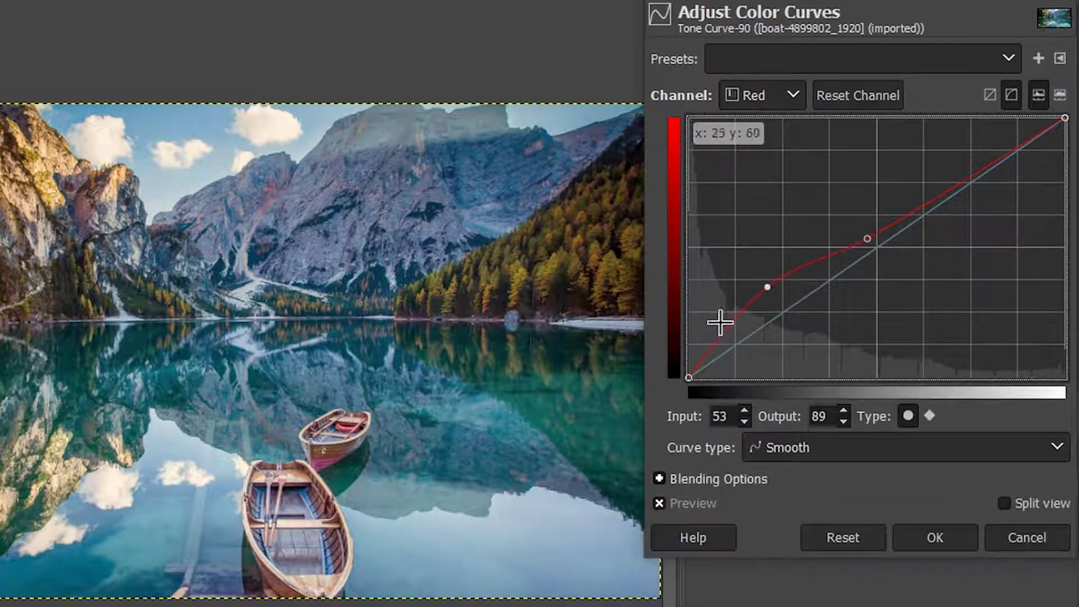
# Toggle the curves Preview on and off to compare the red adjustment
pyautogui.click(659, 502)
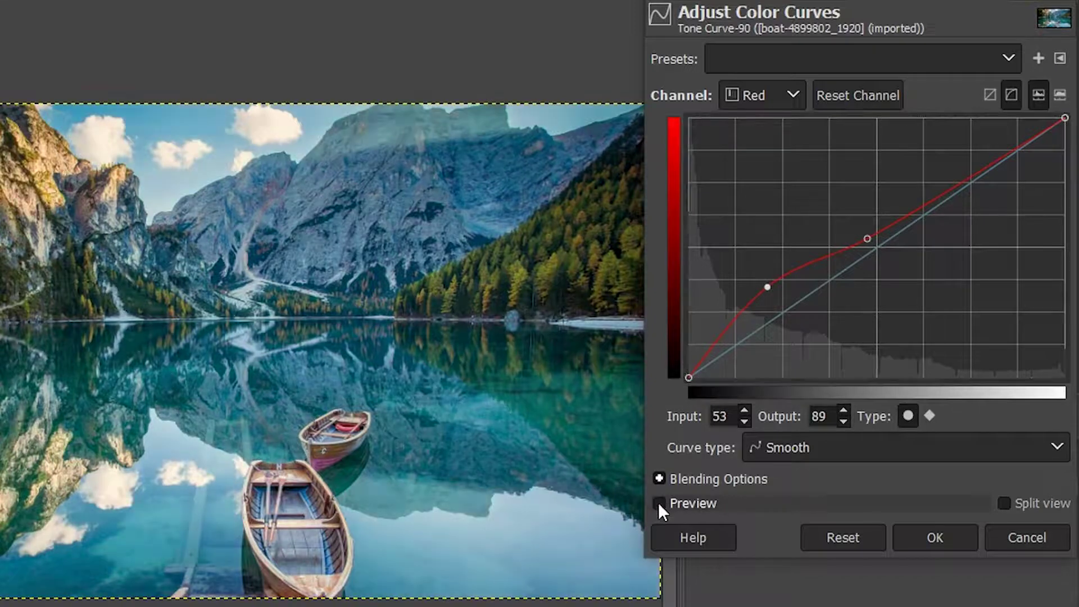
pyautogui.click(659, 503)
pyautogui.click(658, 502)
pyautogui.click(658, 502)
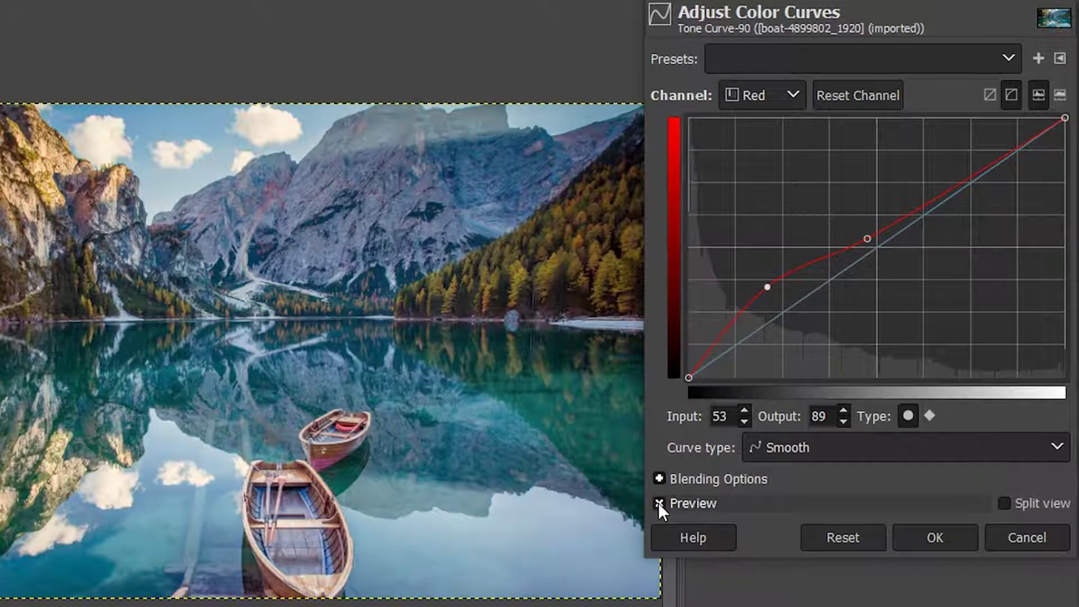
pyautogui.click(658, 503)
pyautogui.click(658, 502)
pyautogui.click(659, 502)
pyautogui.click(658, 502)
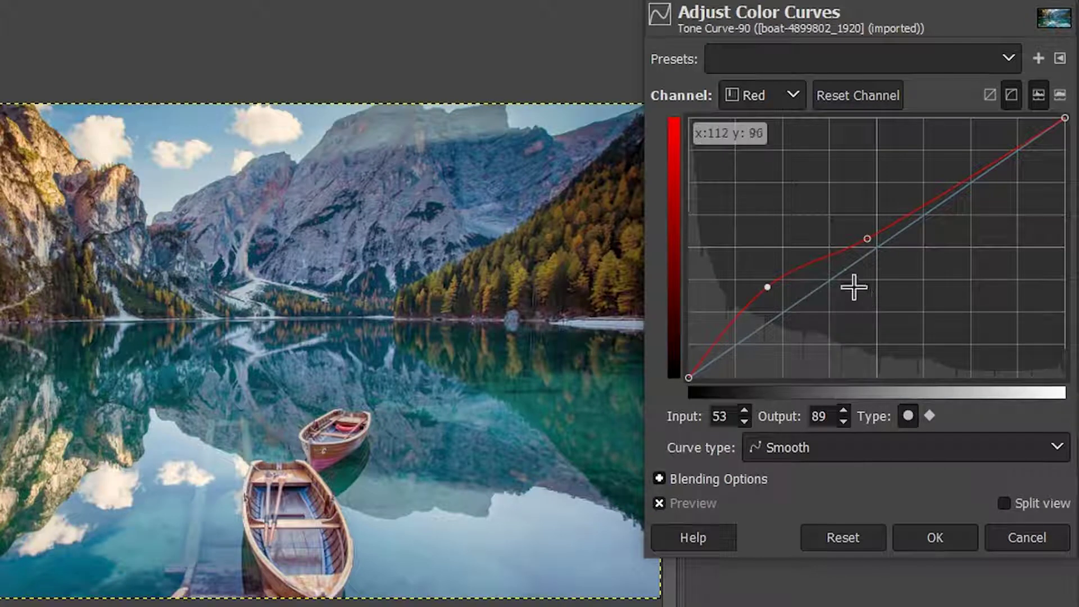
pyautogui.click(771, 96)
# Raise the Blue curve with points near 120/132 and 59/98, then apply the curves
pyautogui.click(756, 197)
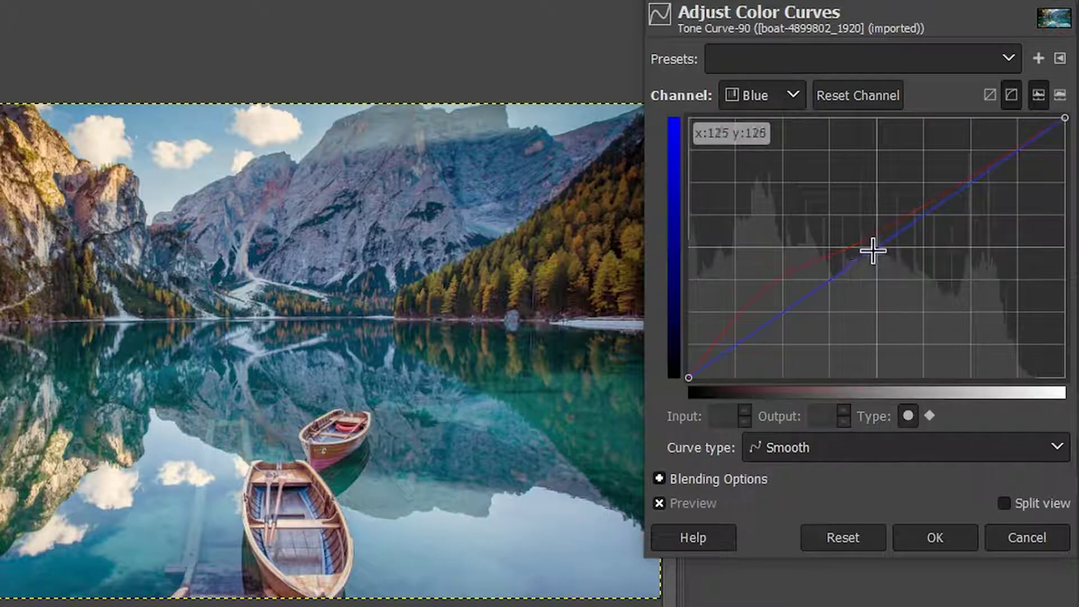
pyautogui.moveTo(872, 248); pyautogui.dragTo(865, 243)
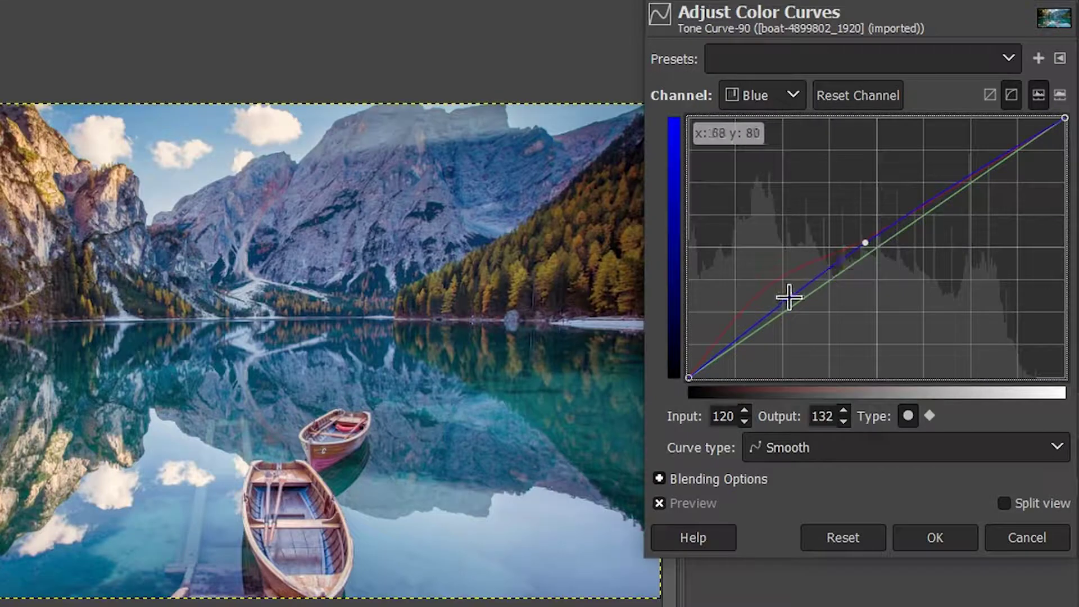
pyautogui.moveTo(789, 294); pyautogui.dragTo(776, 280)
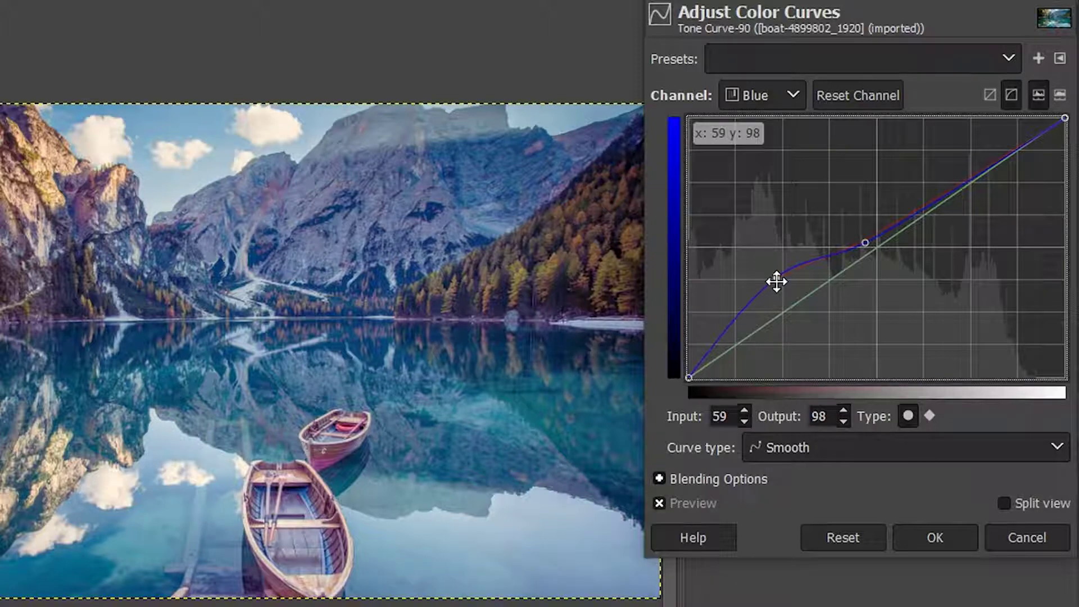
pyautogui.click(909, 539)
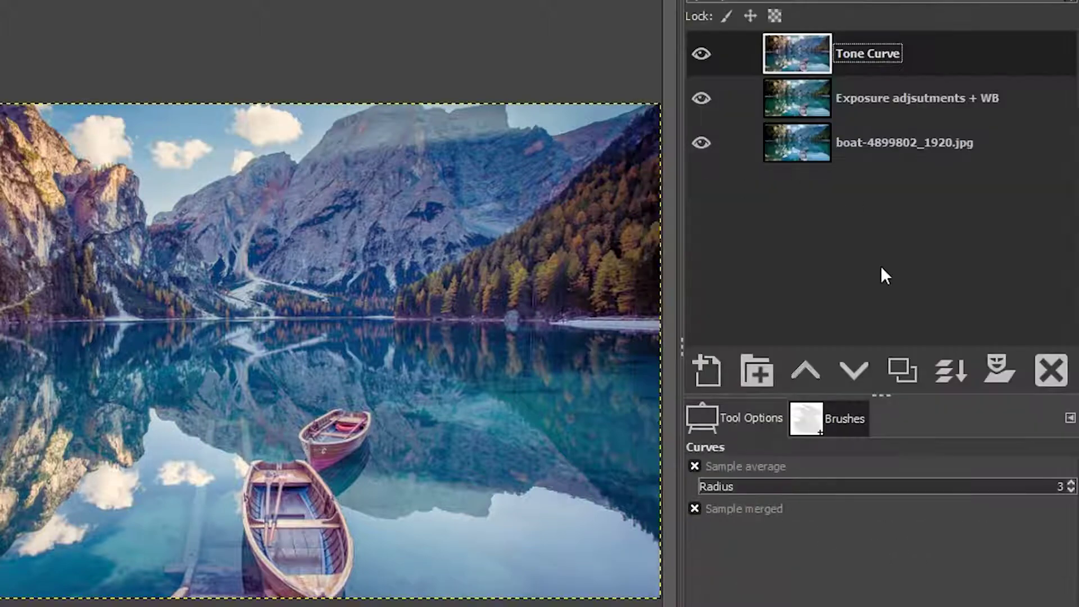
# Set up a new layer named 'Color' filled with pink foreground colour e59bdc
pyautogui.click(705, 371)
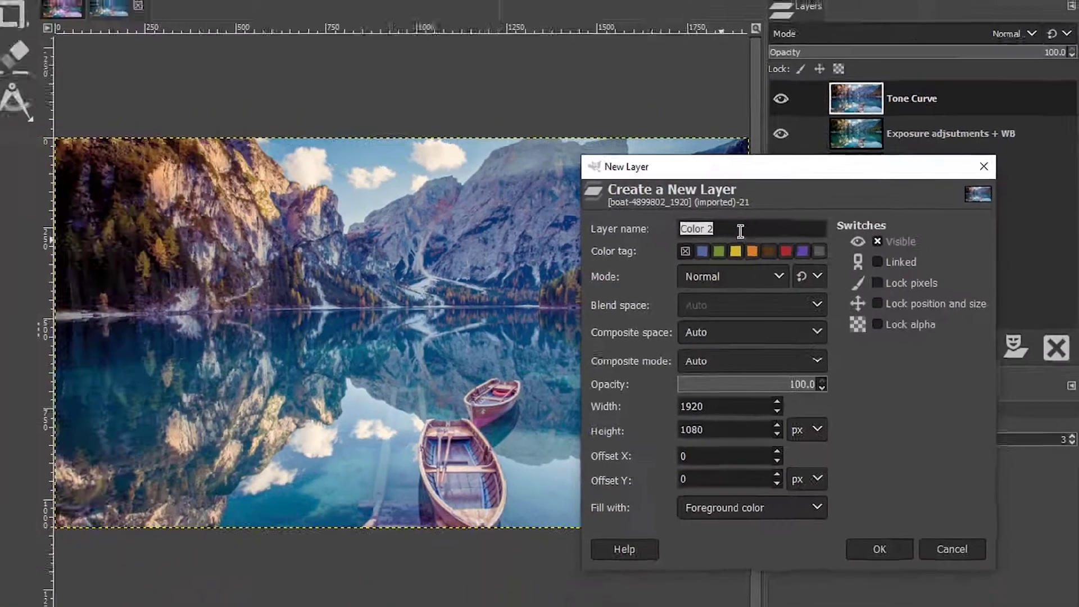
pyautogui.click(650, 222)
pyautogui.press('BackSpace')
pyautogui.press('BackSpace')
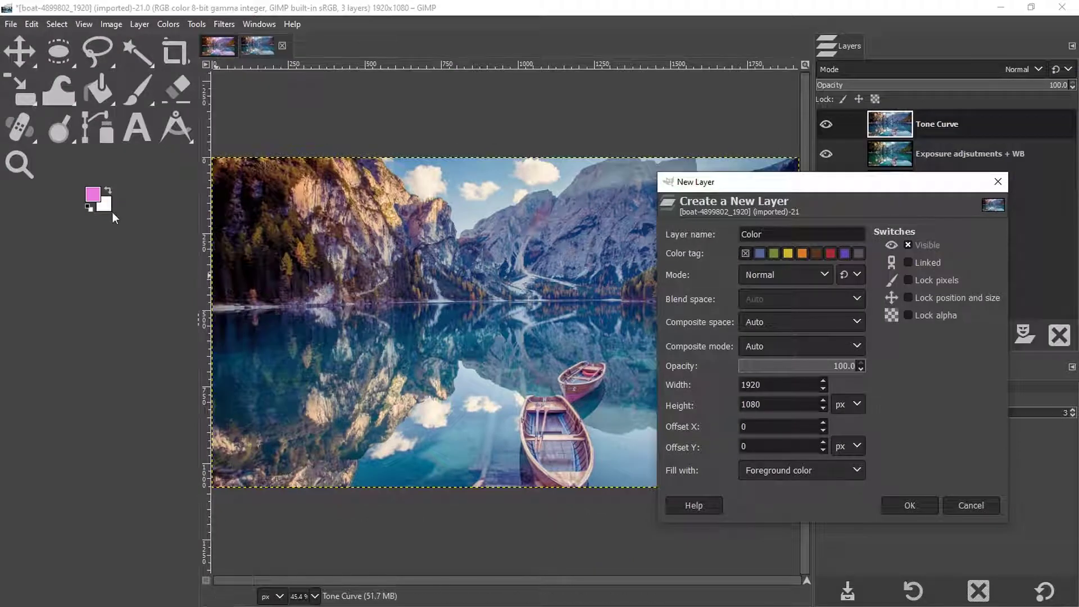
pyautogui.click(93, 194)
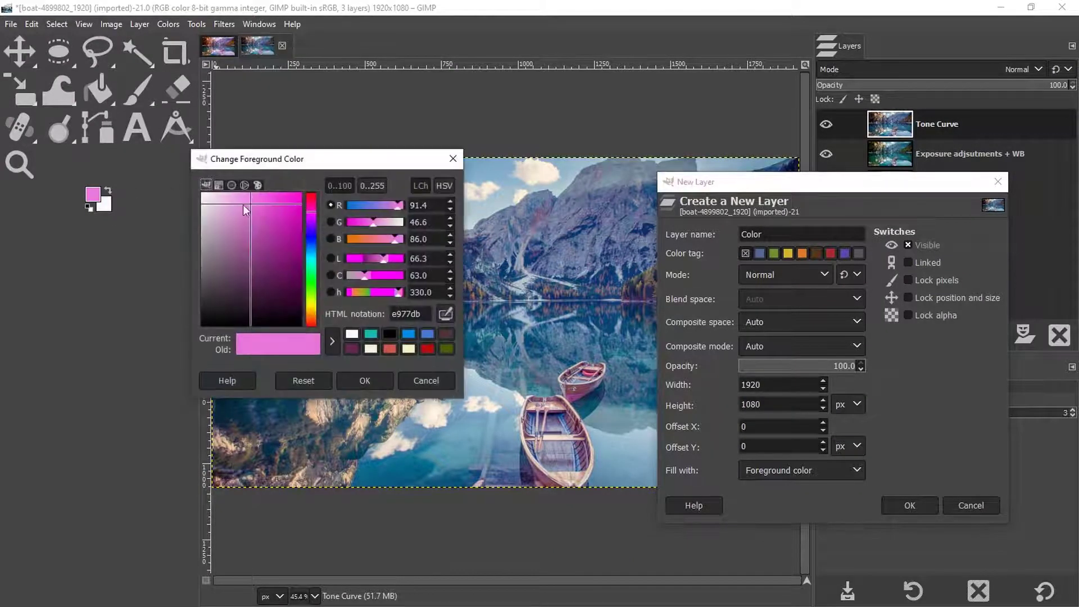
pyautogui.click(245, 203)
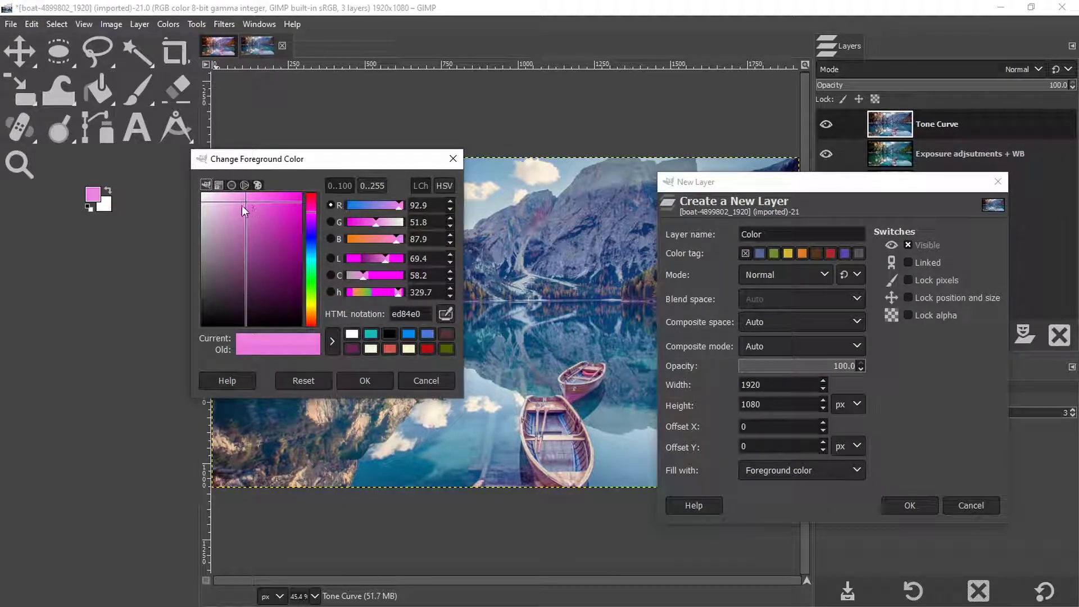
pyautogui.click(233, 204)
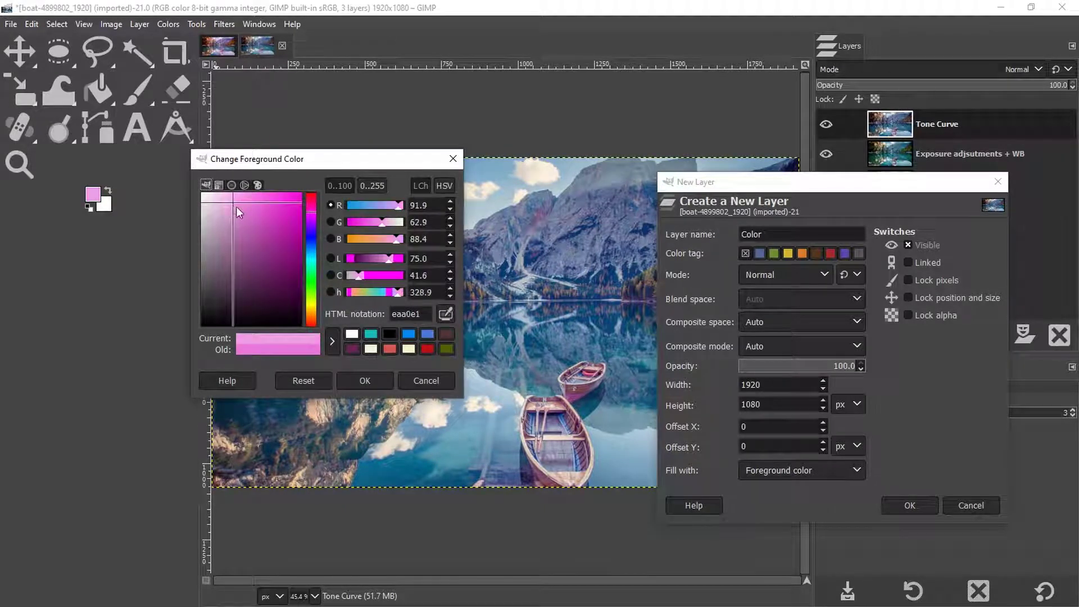
pyautogui.click(233, 205)
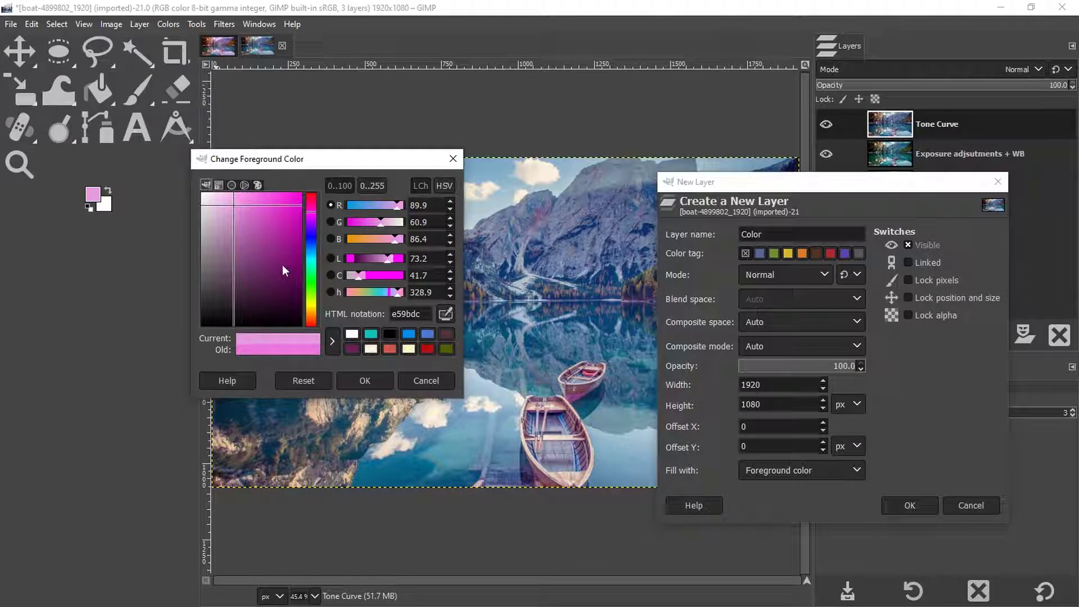
pyautogui.click(361, 380)
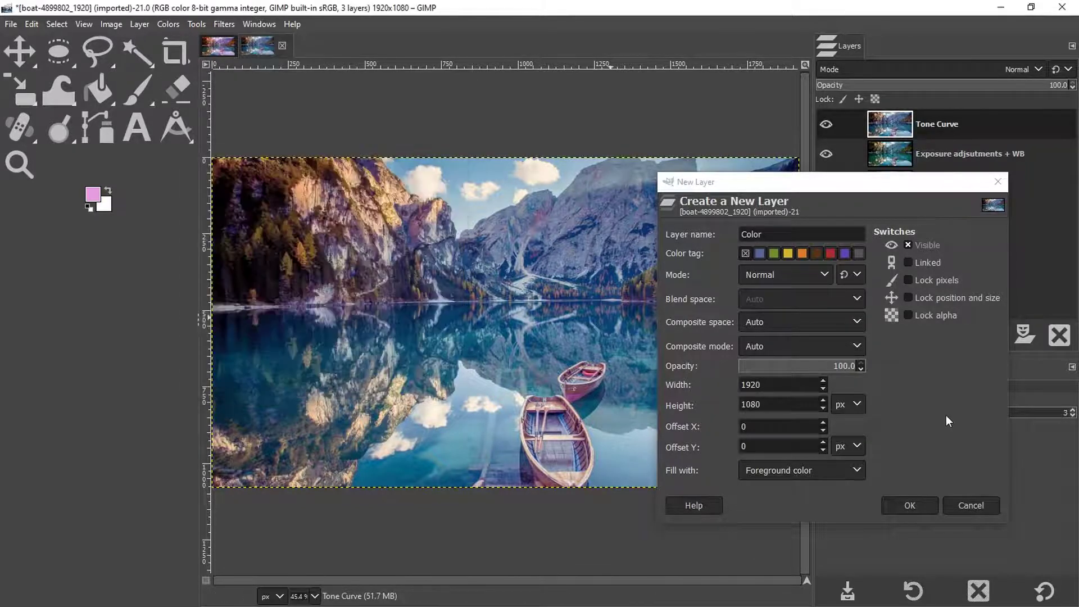
pyautogui.click(818, 471)
pyautogui.click(818, 471)
# Create the Color layer, set its mode to Soft light, and lower opacity to about 90
pyautogui.click(909, 503)
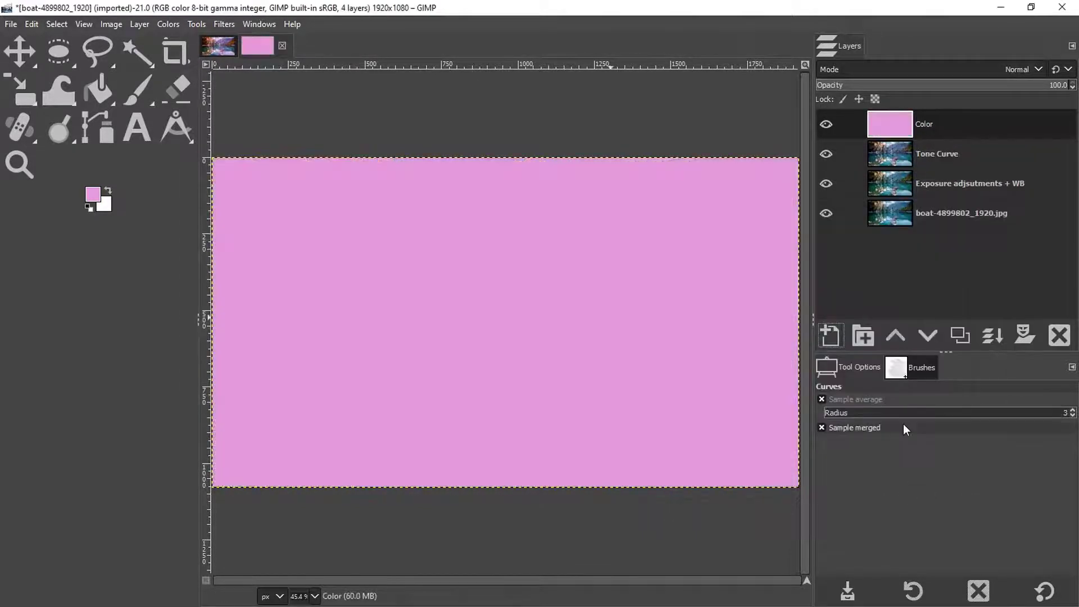
pyautogui.click(1007, 69)
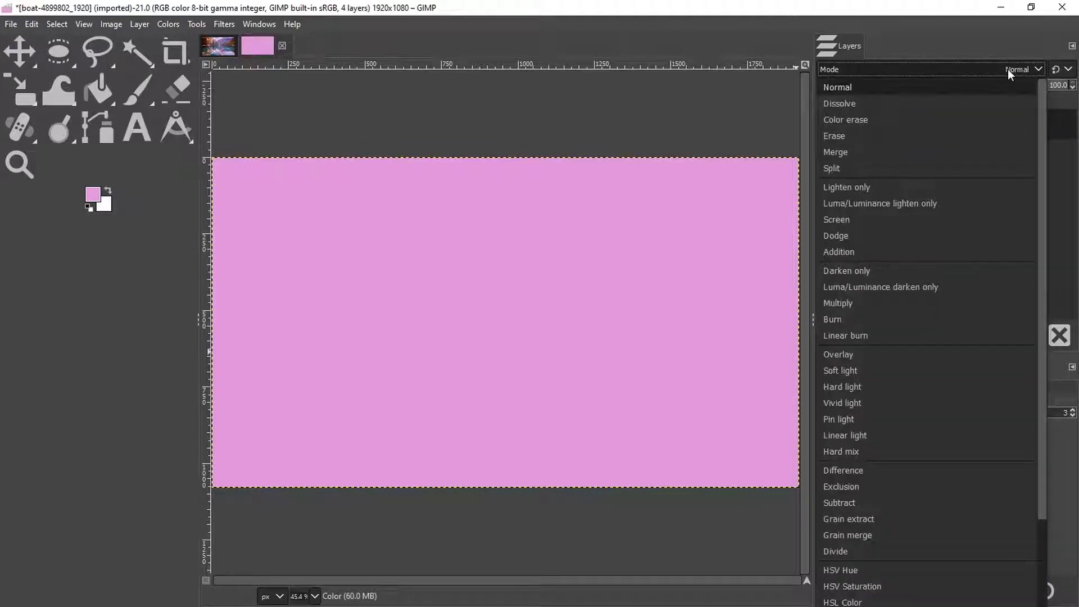
pyautogui.click(849, 354)
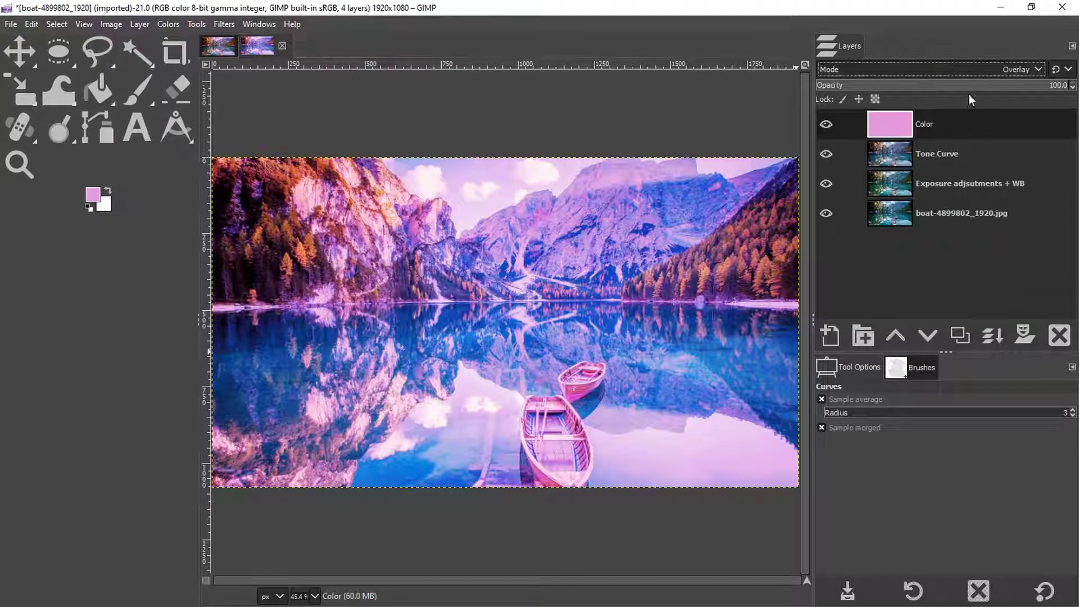
pyautogui.click(968, 69)
pyautogui.click(855, 369)
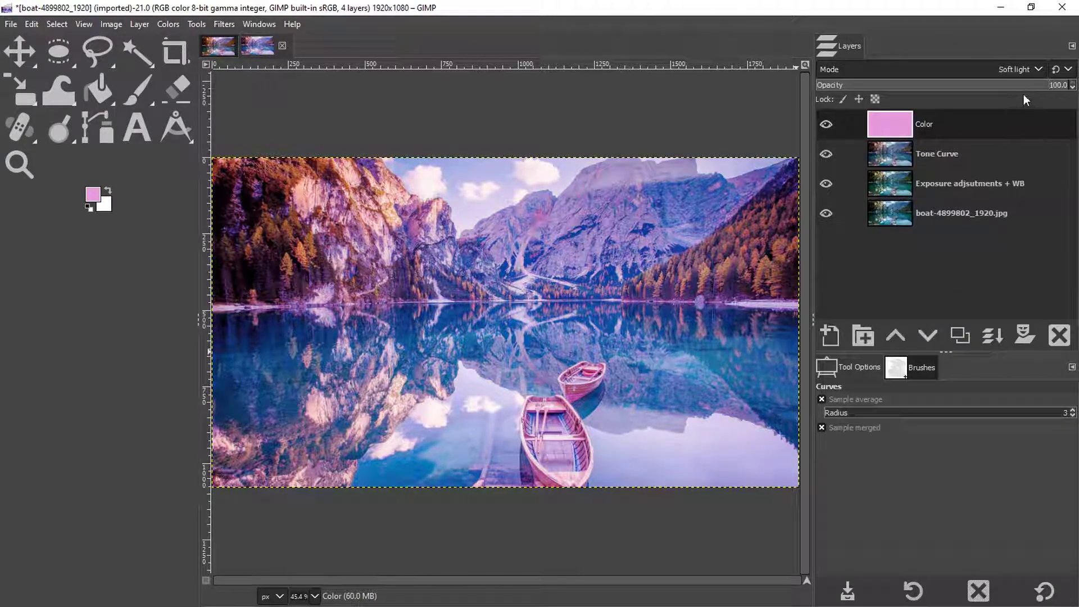
pyautogui.moveTo(1029, 89); pyautogui.dragTo(1014, 88)
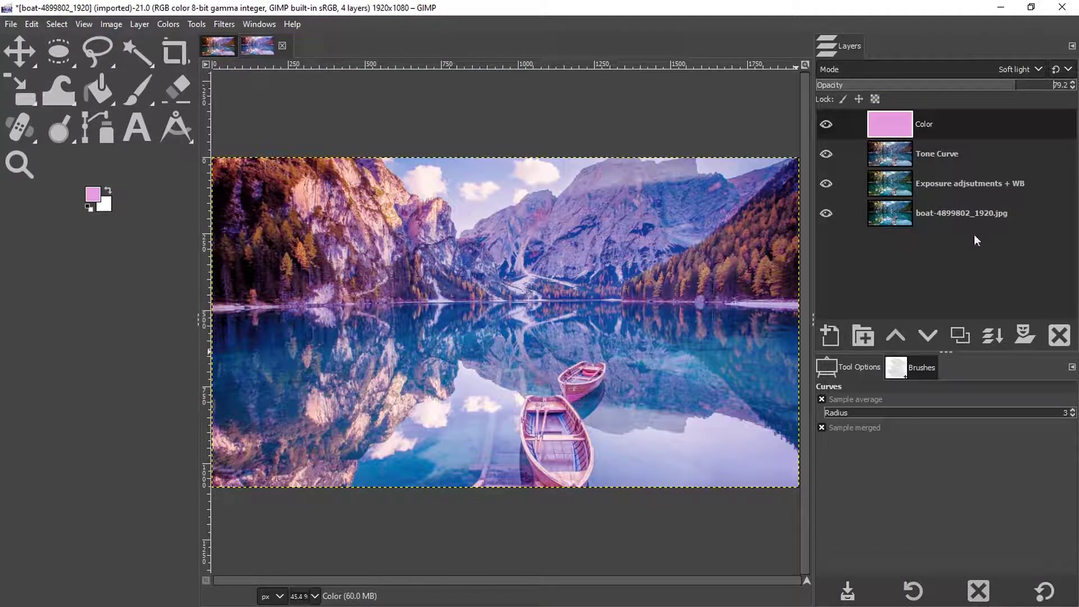